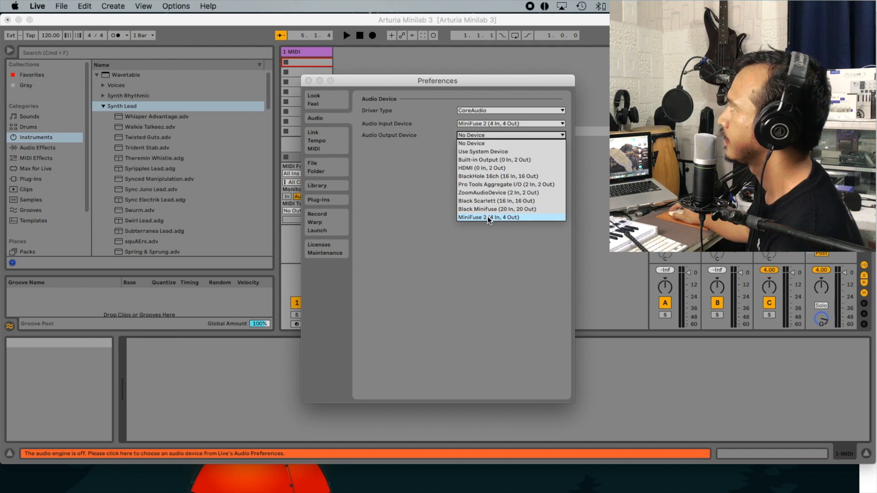
# - Choose MiniFuse 2 (4 In, 4 Out) as the audio output device and MiniLab 3 as the first MIDI control surface
pyautogui.click(487, 217)
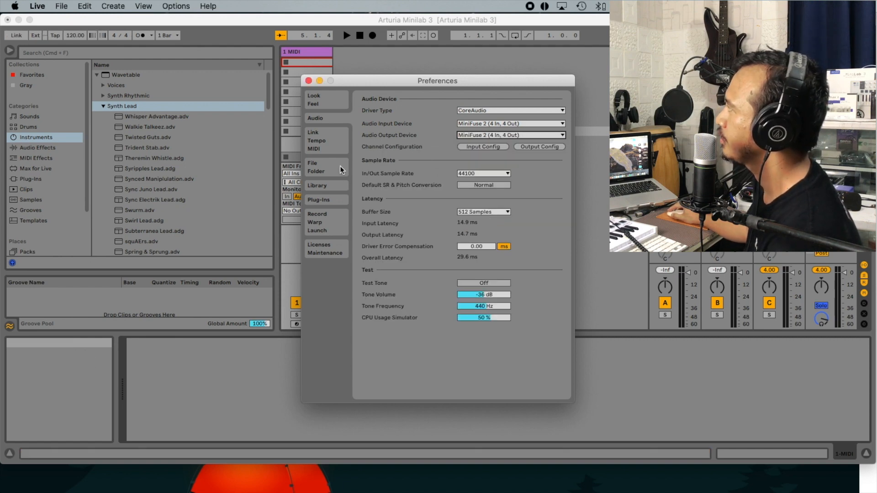
pyautogui.click(335, 146)
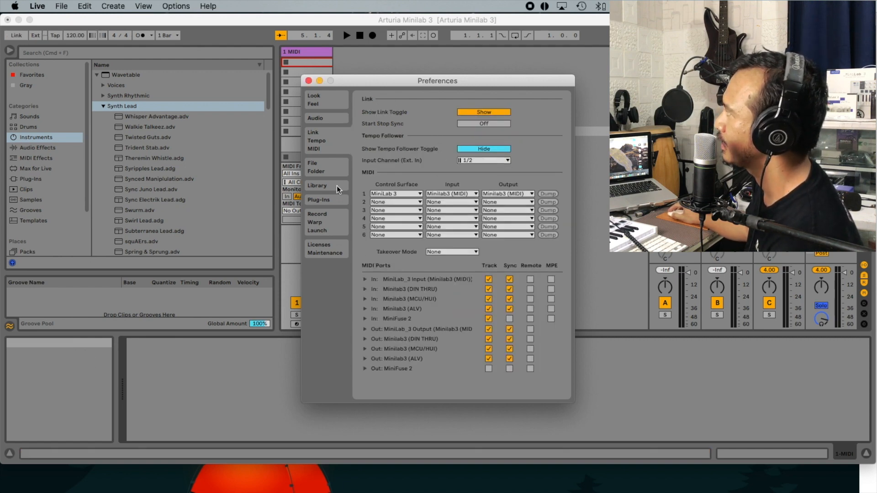
pyautogui.click(393, 195)
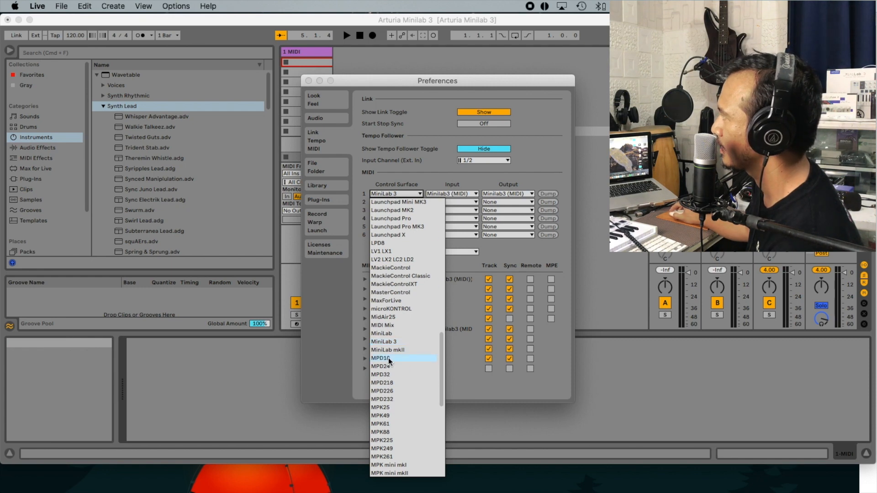
pyautogui.click(388, 342)
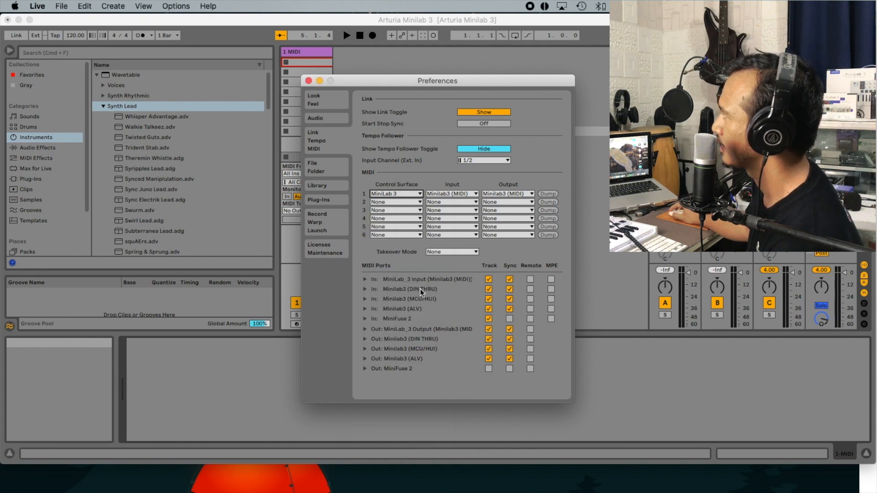
# - Set both the input and output of the first control surface to Minilab3 (MIDI) and close the preferences
pyautogui.click(454, 190)
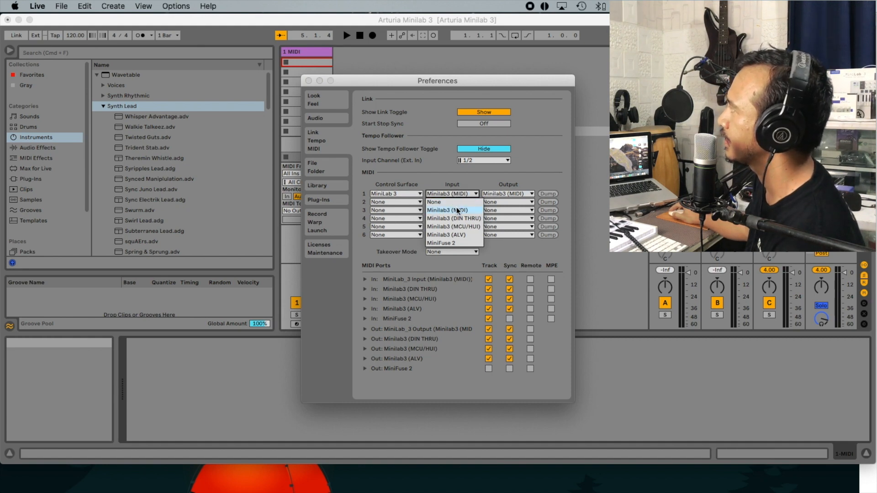
pyautogui.click(457, 210)
pyautogui.click(516, 192)
pyautogui.click(498, 207)
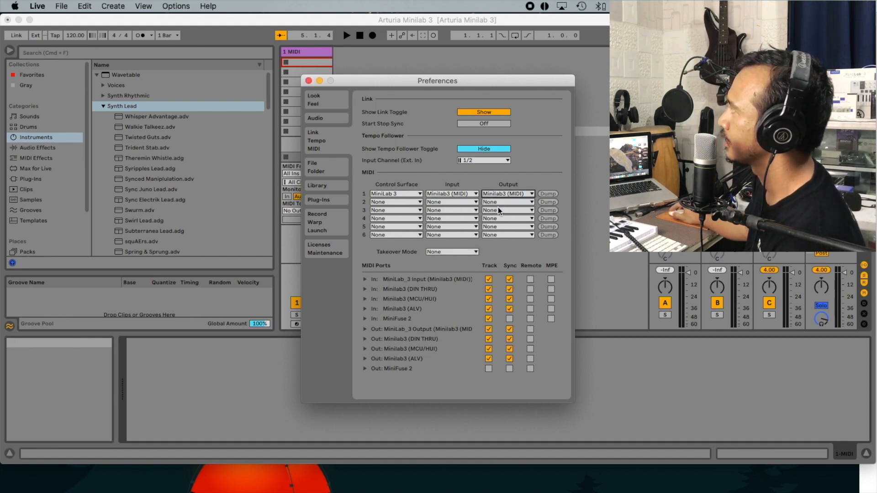
pyautogui.click(308, 81)
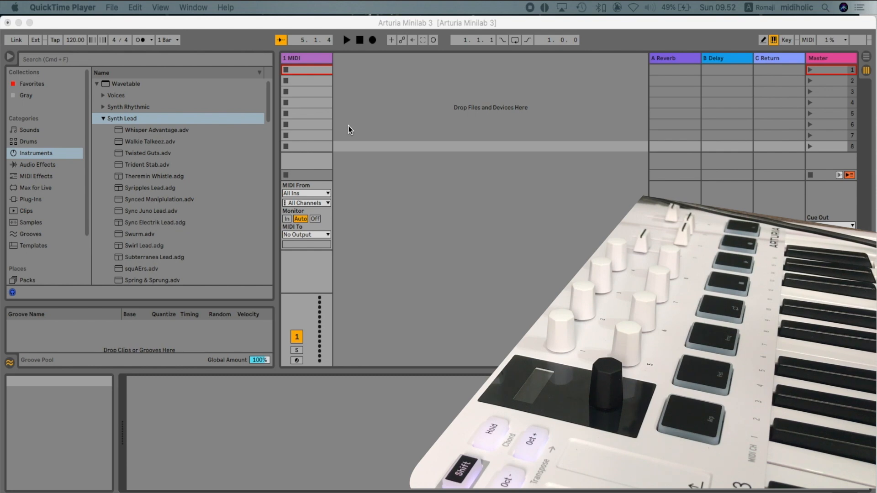
# - Load the Thermal Runway Bass preset from the Analog instrument's bass presets onto the first MIDI track
pyautogui.click(309, 61)
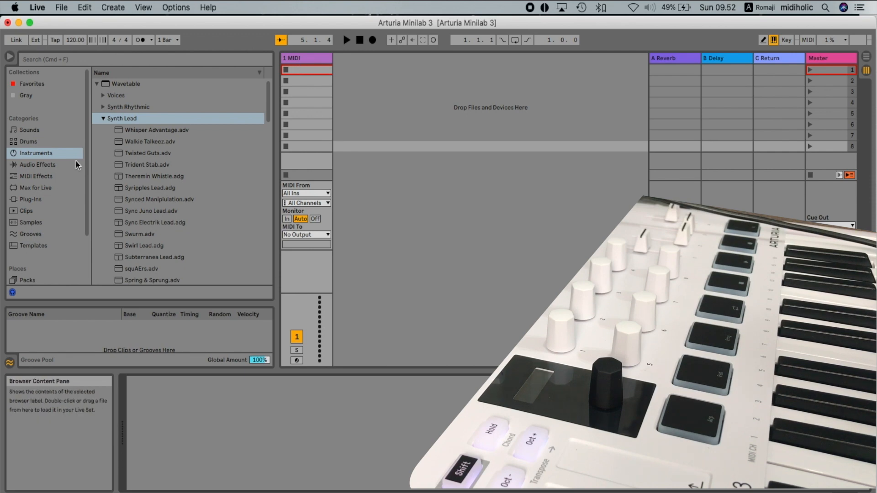
pyautogui.click(104, 119)
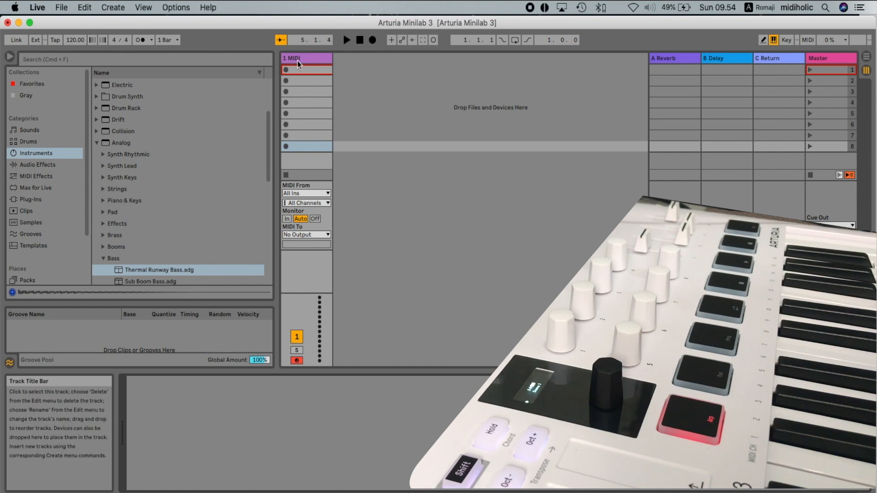
pyautogui.moveTo(121, 271); pyautogui.dragTo(288, 441)
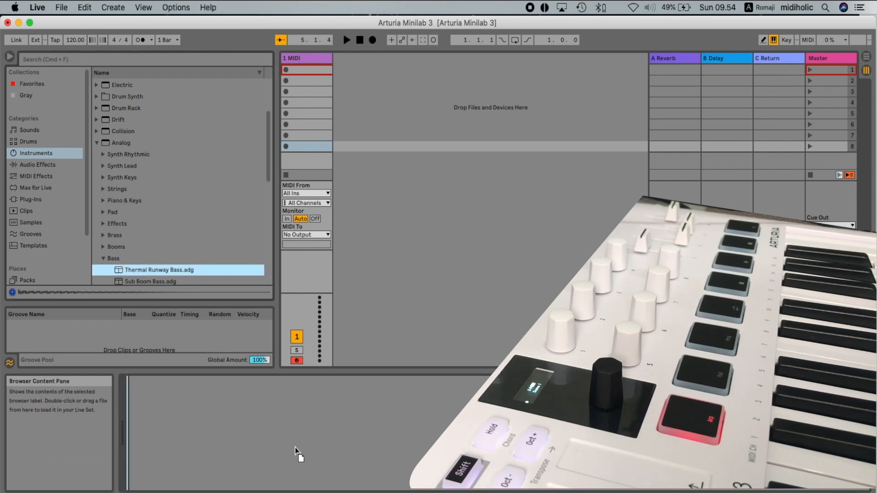
pyautogui.moveTo(295, 447); pyautogui.dragTo(295, 446)
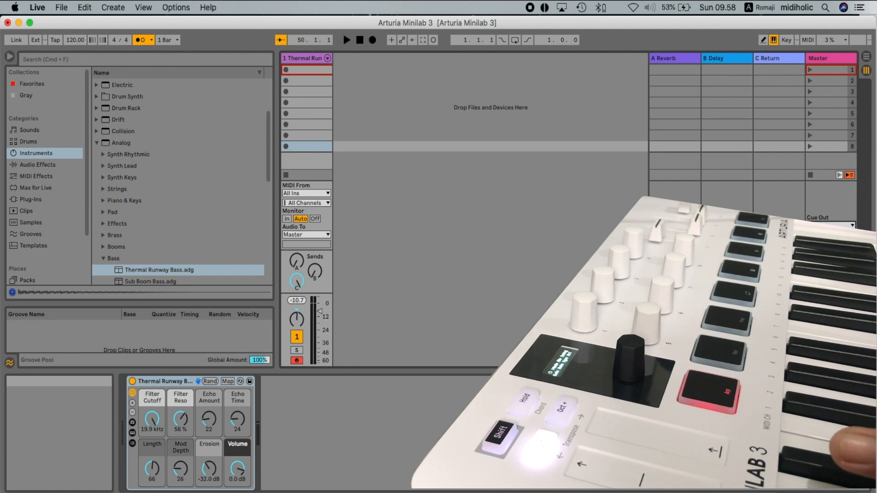
# - Return the transport to the start of the song and select the bass track's first clip slot
pyautogui.click(358, 41)
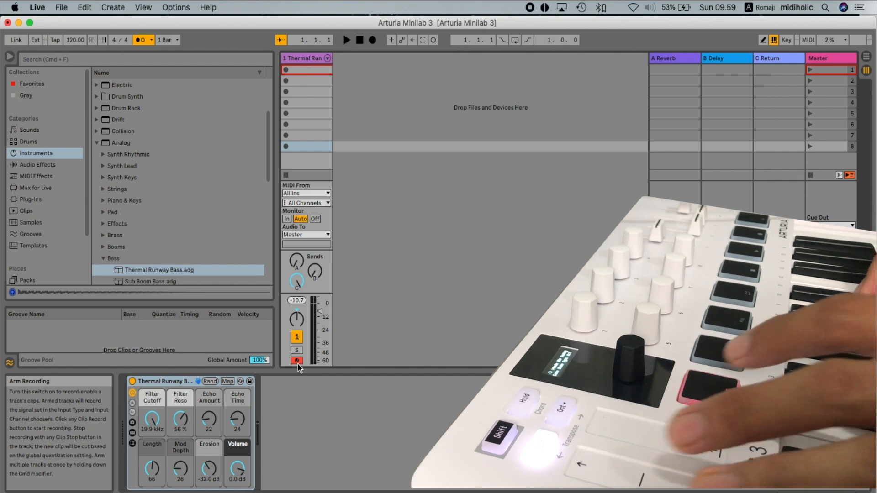
pyautogui.click(320, 67)
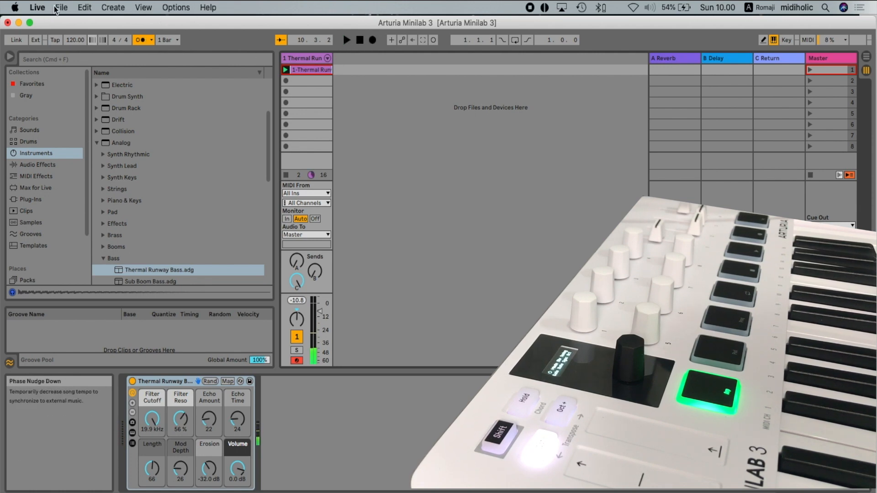
# - Insert three new MIDI tracks after the bass track
pyautogui.rightClick(344, 62)
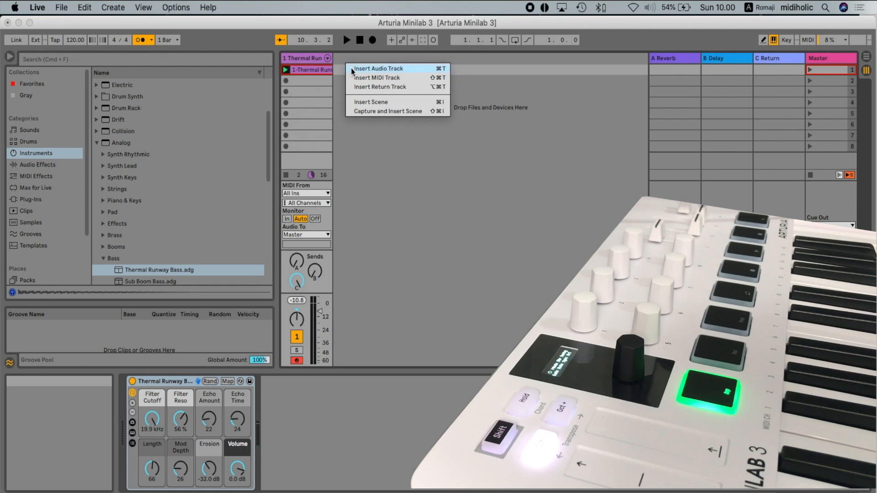
pyautogui.click(355, 79)
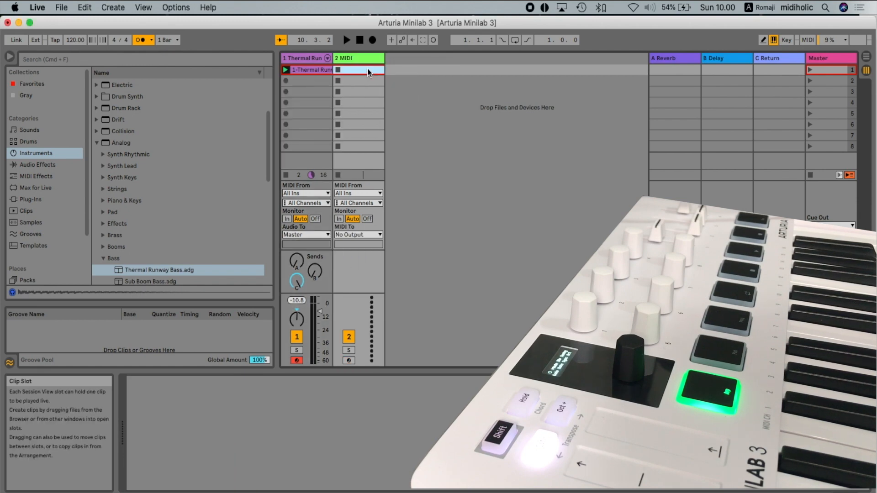
pyautogui.rightClick(414, 62)
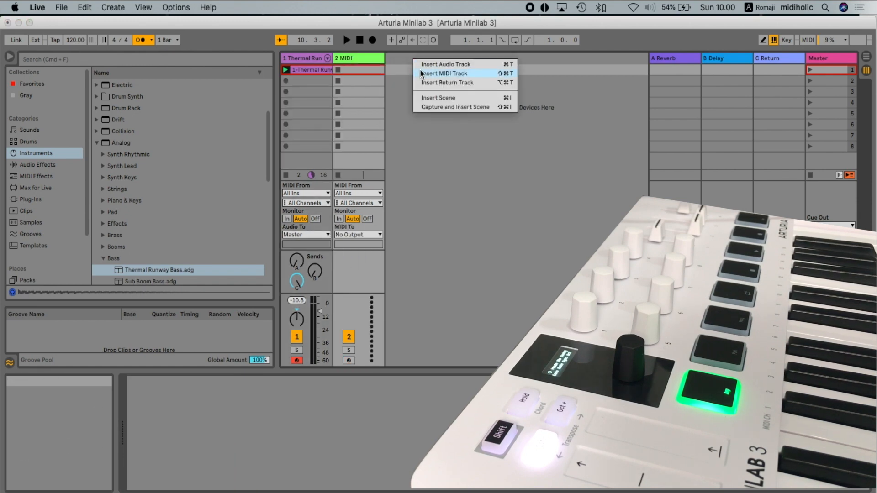
pyautogui.click(421, 73)
pyautogui.rightClick(467, 68)
pyautogui.click(476, 84)
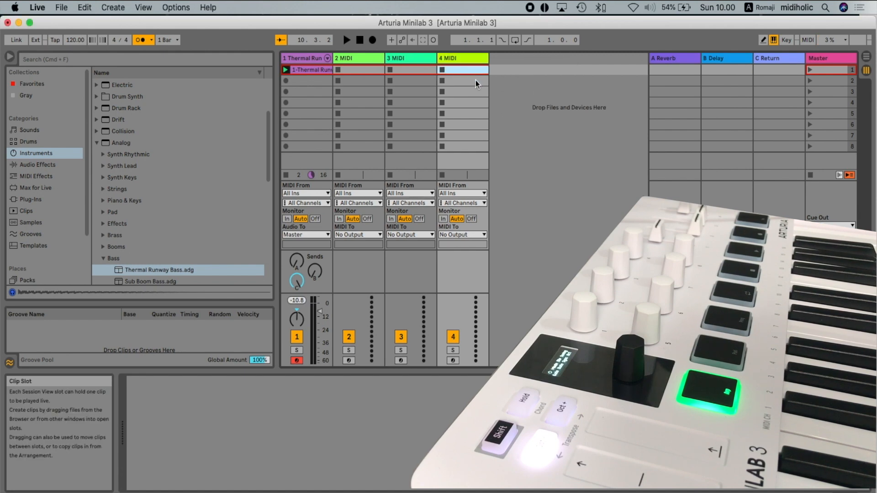
# - Load the Memphis Studio Kit from the Drum Essentials acoustic drums onto the second track and arm it for recording
pyautogui.click(353, 57)
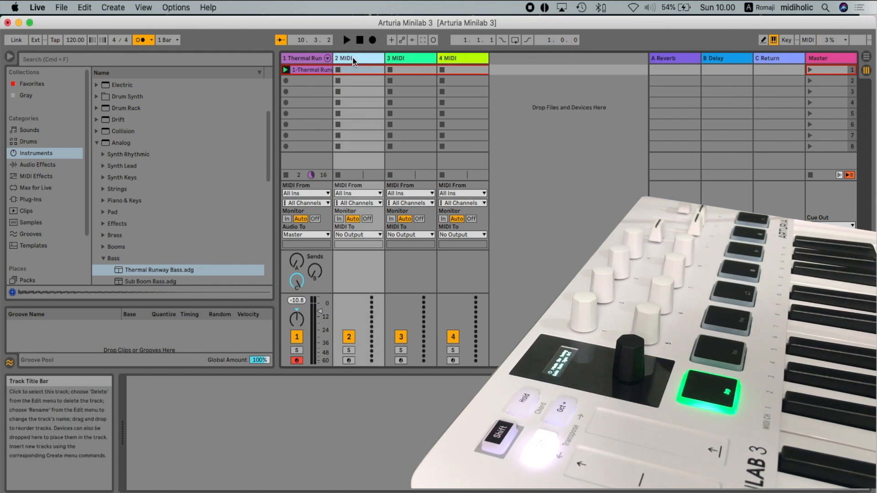
pyautogui.scroll(-2, 45, 276)
pyautogui.click(104, 130)
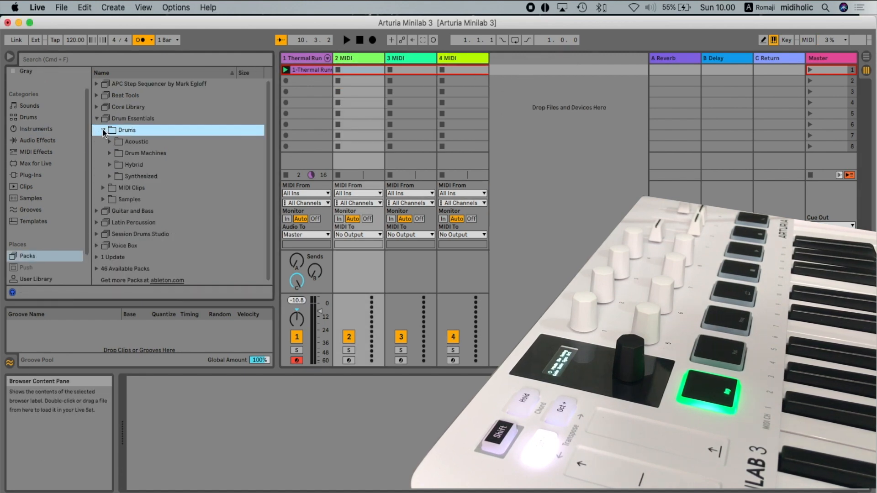
pyautogui.click(110, 142)
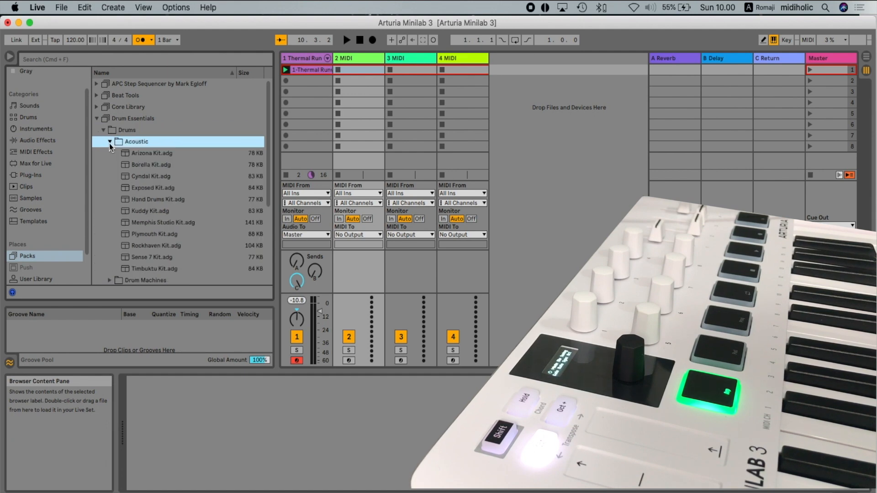
pyautogui.click(134, 223)
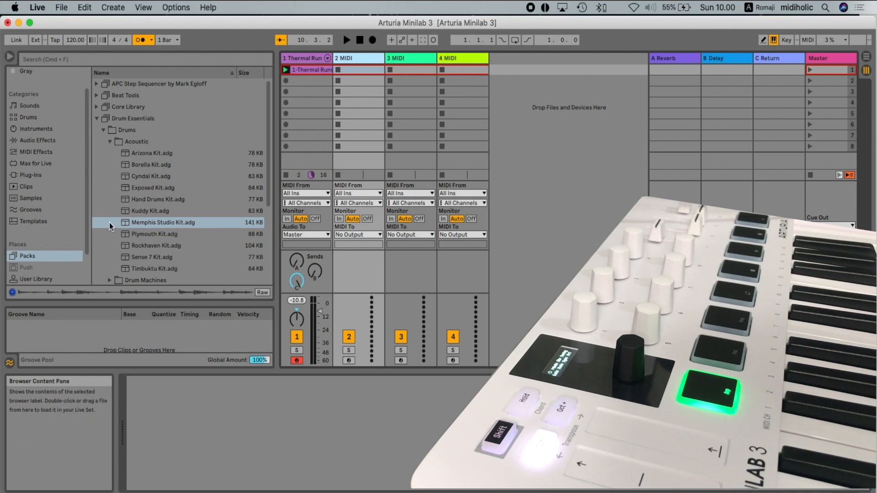
pyautogui.moveTo(123, 223); pyautogui.dragTo(226, 454)
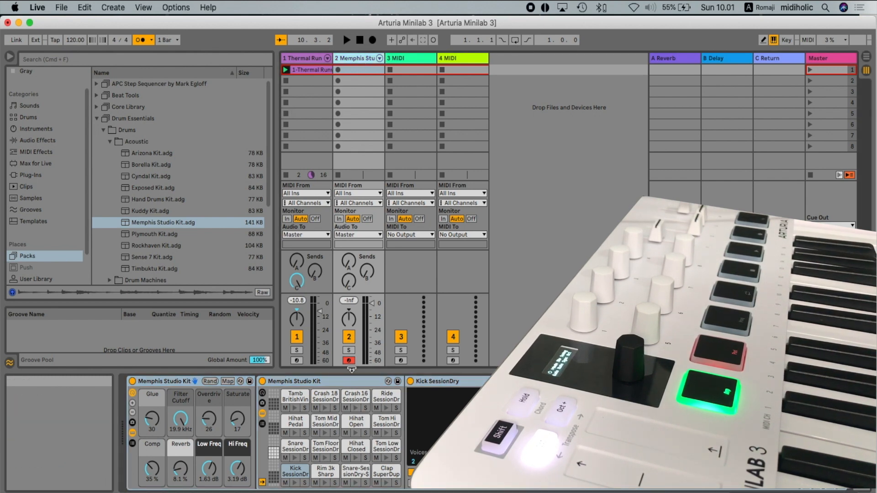
pyautogui.click(351, 361)
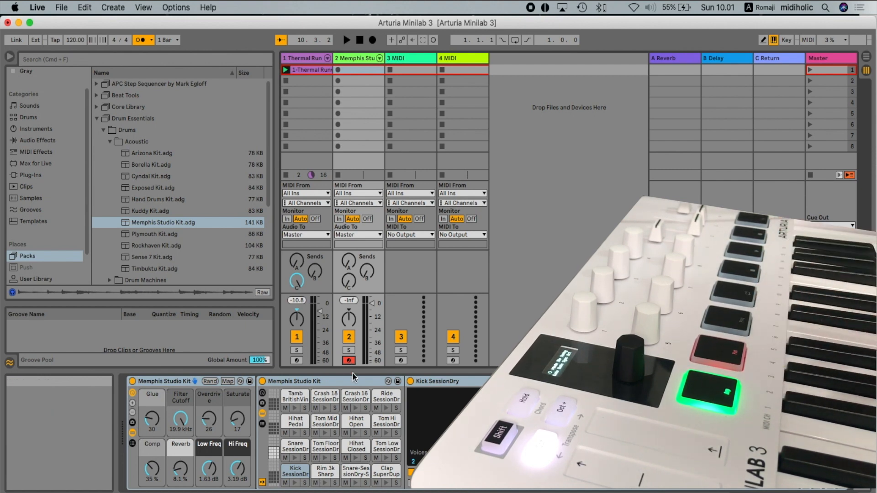
# - Select the third MIDI track and expand the Wavetable instrument's preset categories in the browser
pyautogui.click(397, 58)
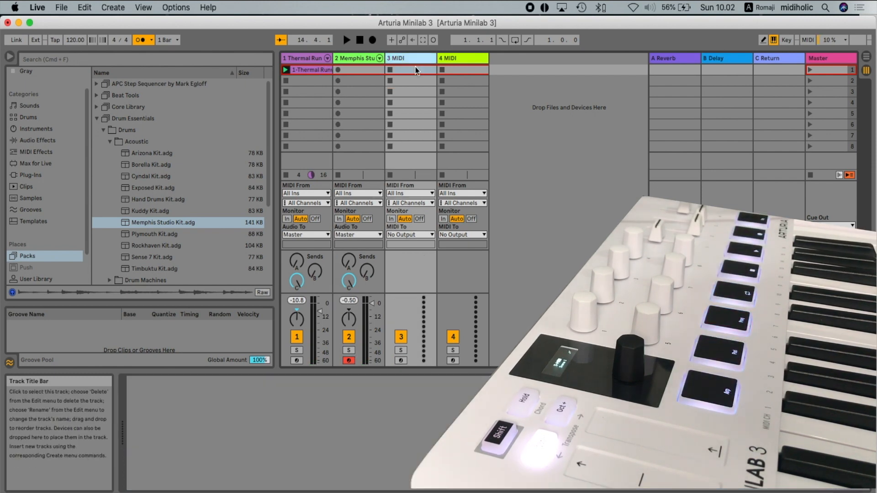
pyautogui.scroll(-5, 230, 196)
pyautogui.scroll(5, 200, 207)
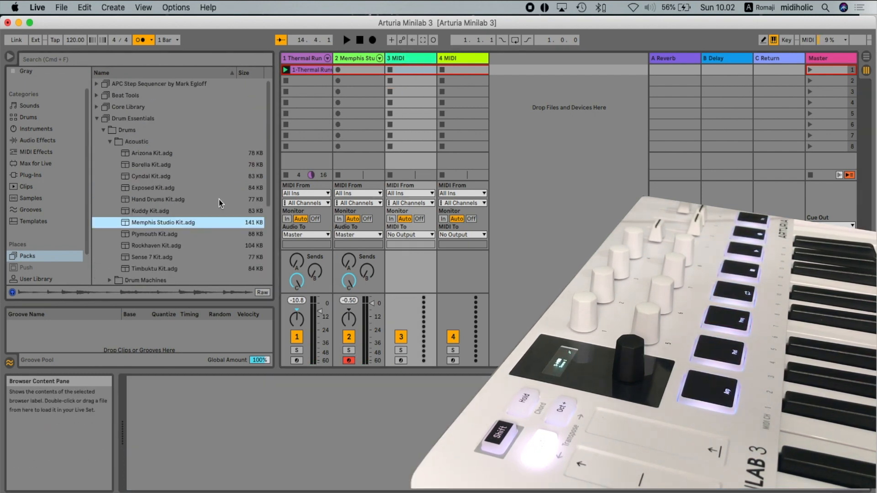
pyautogui.scroll(2, 45, 145)
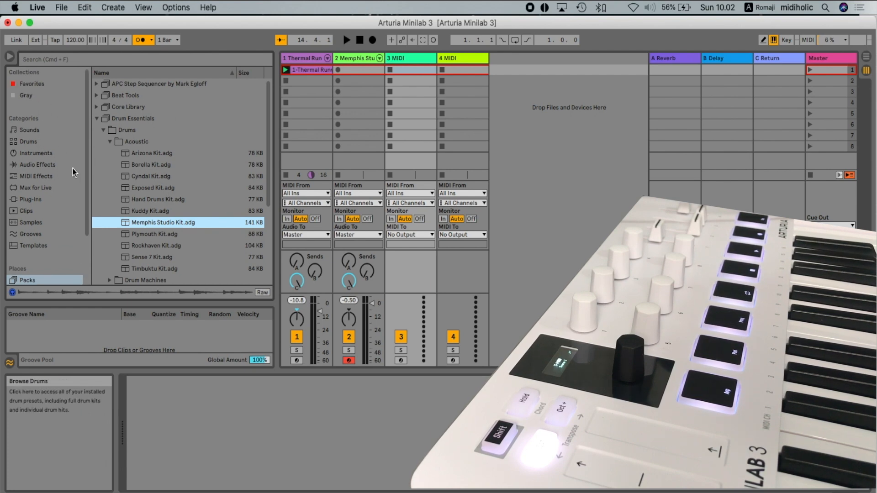
pyautogui.click(54, 153)
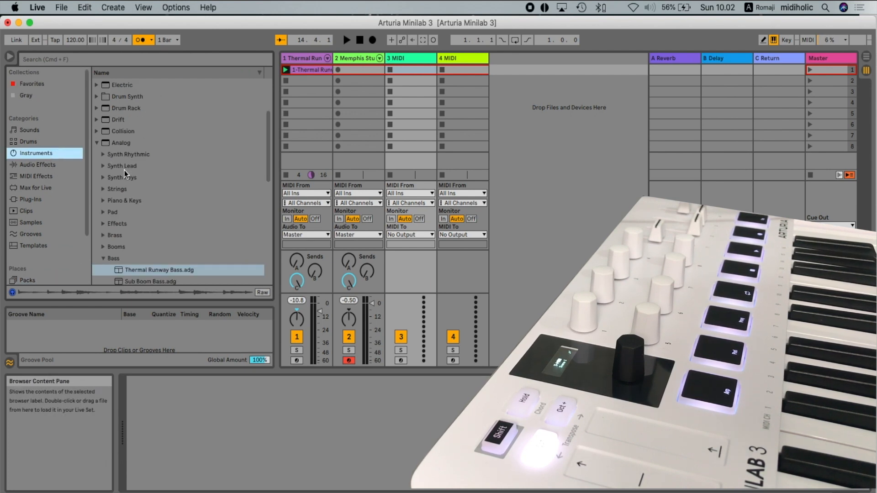
pyautogui.scroll(4, 124, 170)
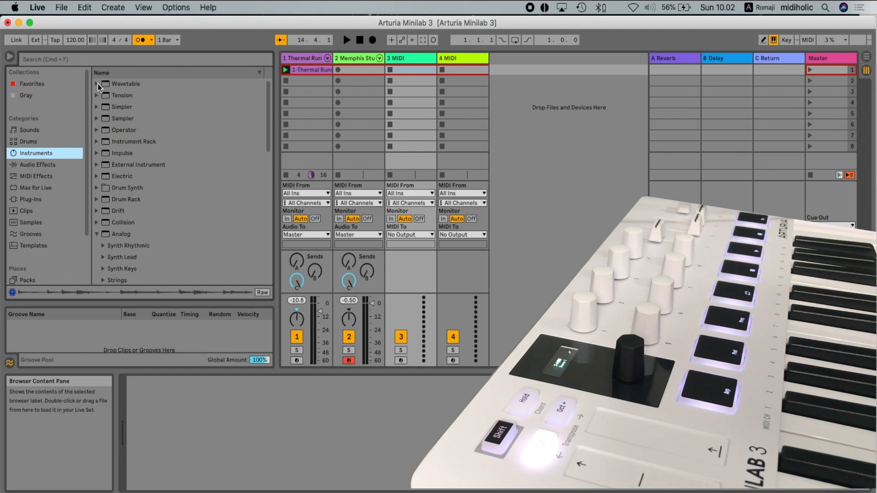
pyautogui.click(96, 84)
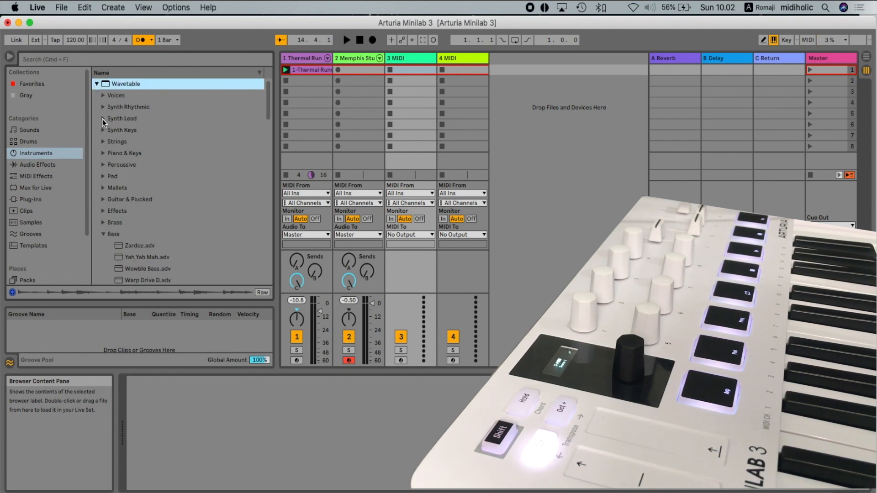
# - Look through the Wavetable Synth Lead presets and collapse that category
pyautogui.click(103, 119)
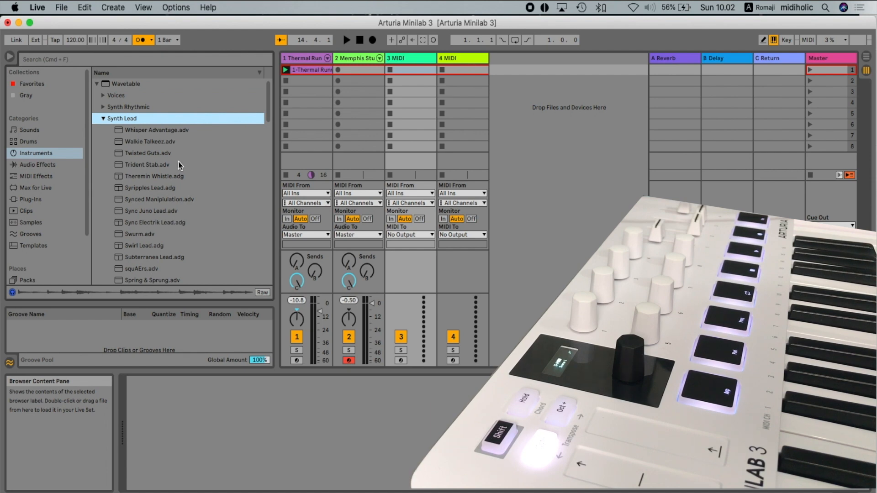
pyautogui.scroll(-3, 162, 216)
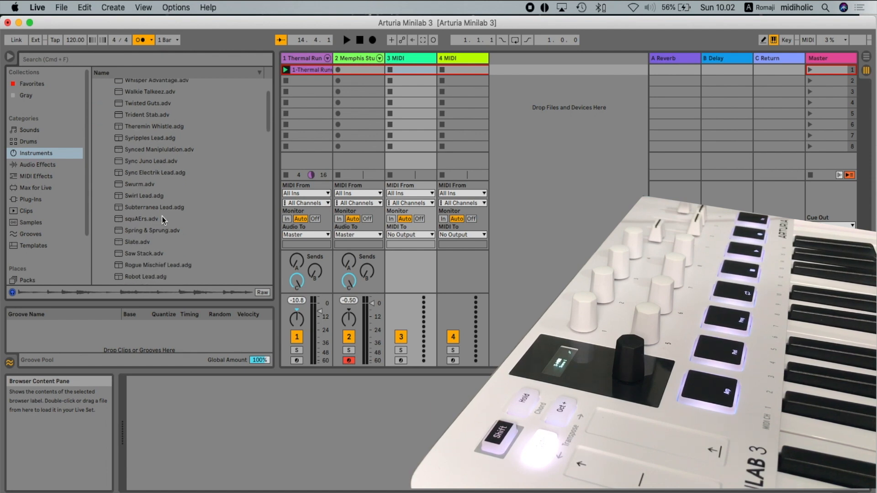
pyautogui.scroll(3, 162, 217)
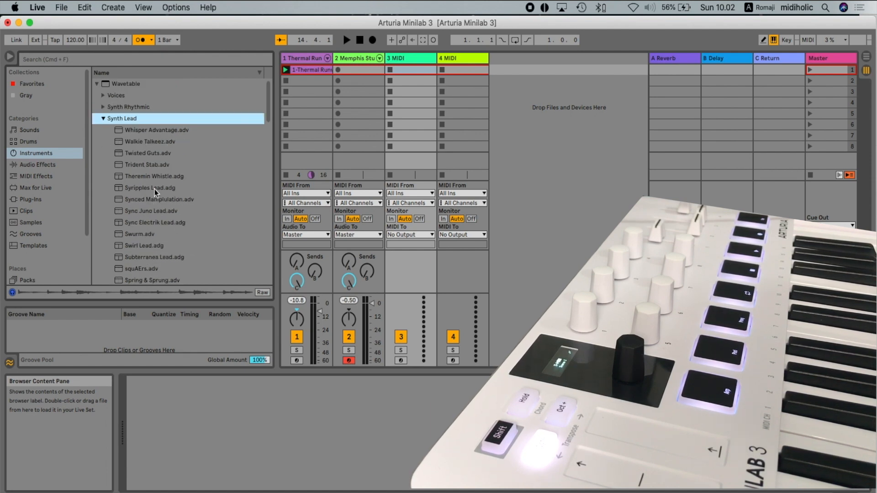
pyautogui.click(101, 118)
# - Load the Sylvian Key Wayze preset from the Wavetable pads onto the third track
pyautogui.click(104, 176)
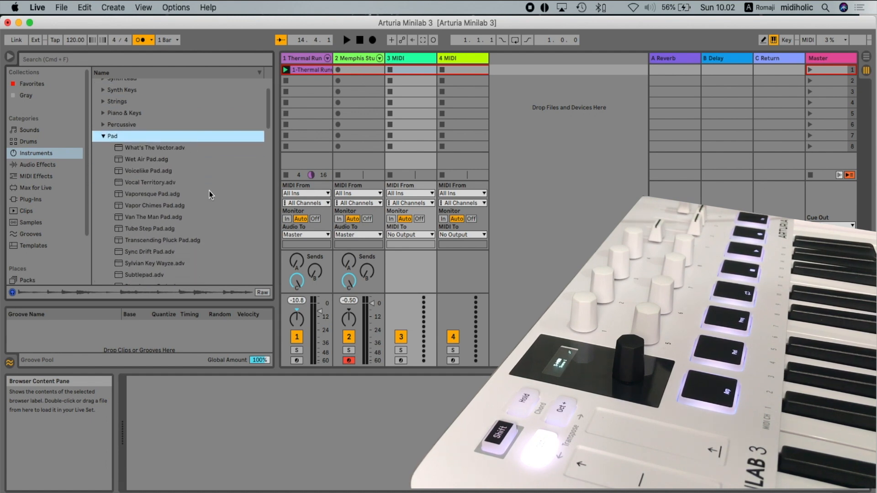
pyautogui.click(162, 261)
pyautogui.moveTo(119, 265); pyautogui.dragTo(361, 436)
pyautogui.moveTo(360, 431); pyautogui.dragTo(360, 431)
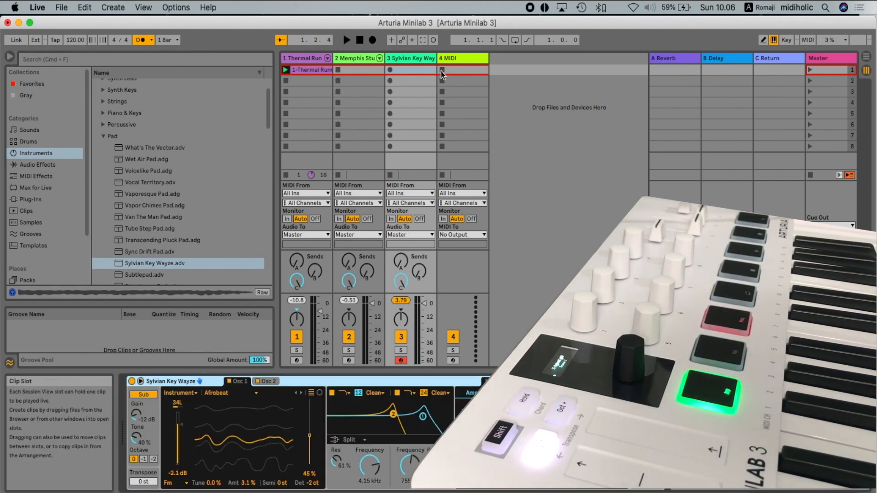
# - Load the Trident Stab preset from the Wavetable Synth Lead category onto the fourth MIDI track
pyautogui.click(455, 61)
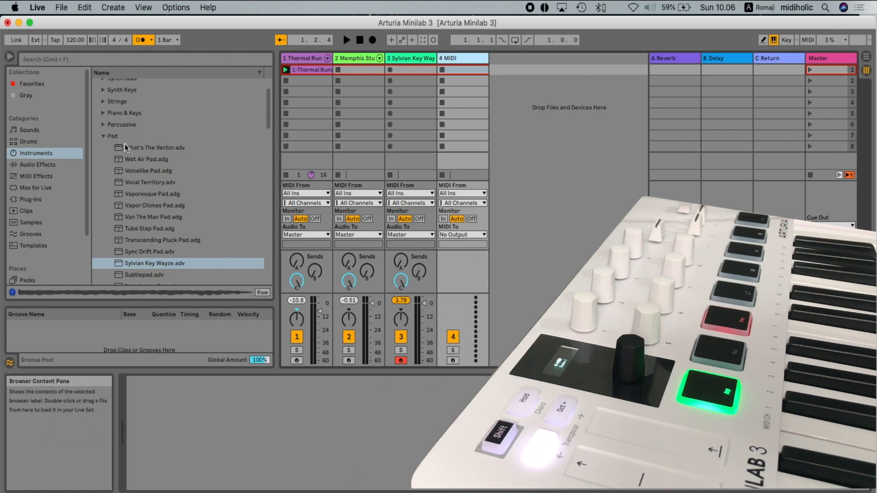
pyautogui.click(103, 136)
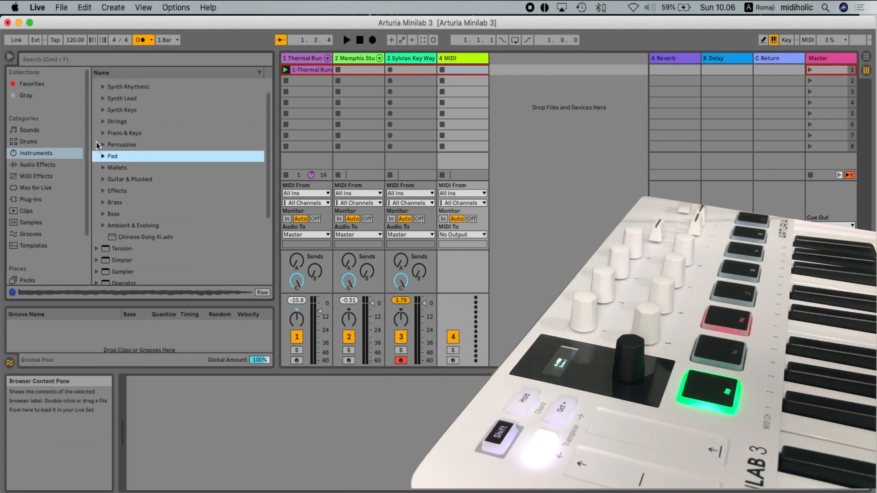
pyautogui.scroll(2, 96, 146)
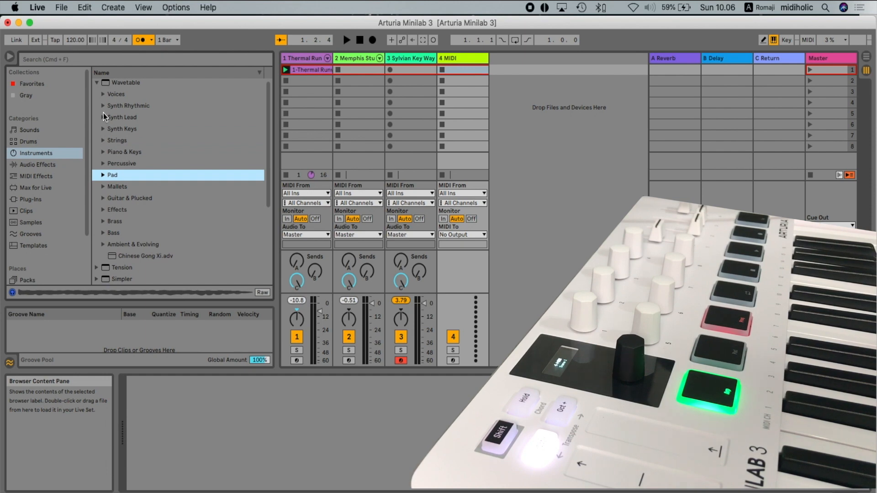
pyautogui.click(103, 118)
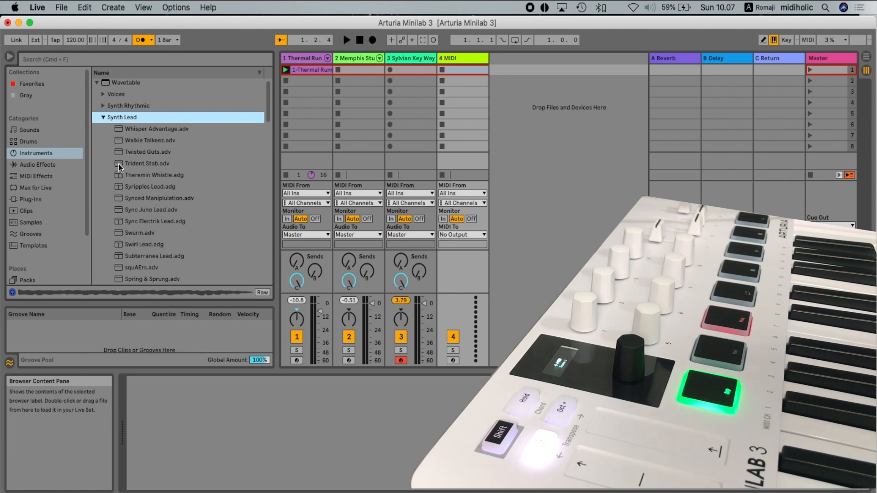
pyautogui.moveTo(119, 163); pyautogui.dragTo(152, 208)
pyautogui.moveTo(307, 438); pyautogui.dragTo(308, 439)
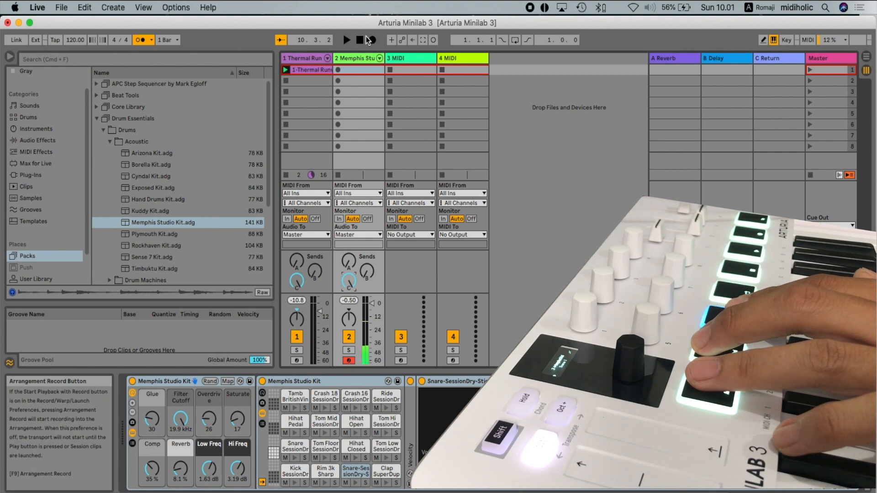
# - Start playback, expand the Sylvian Key Wayze device to its large view and lower the Osc 1 wavetable position to 1.6%
pyautogui.click(348, 40)
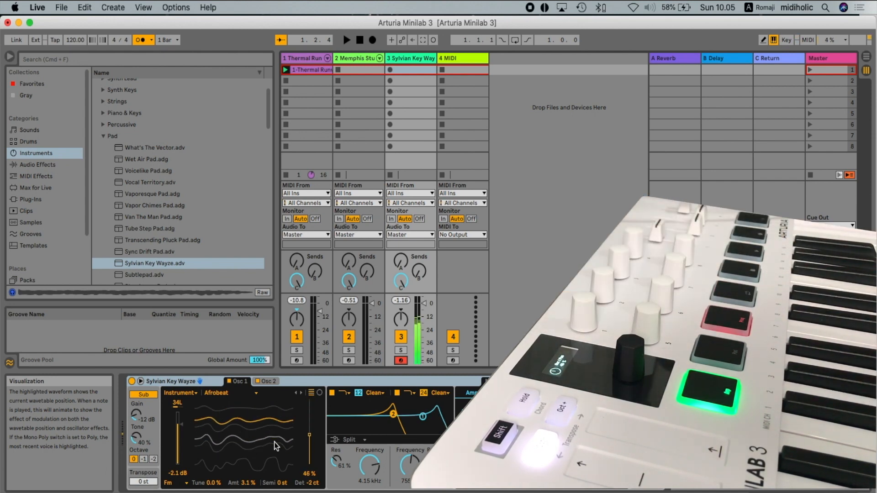
pyautogui.click(141, 381)
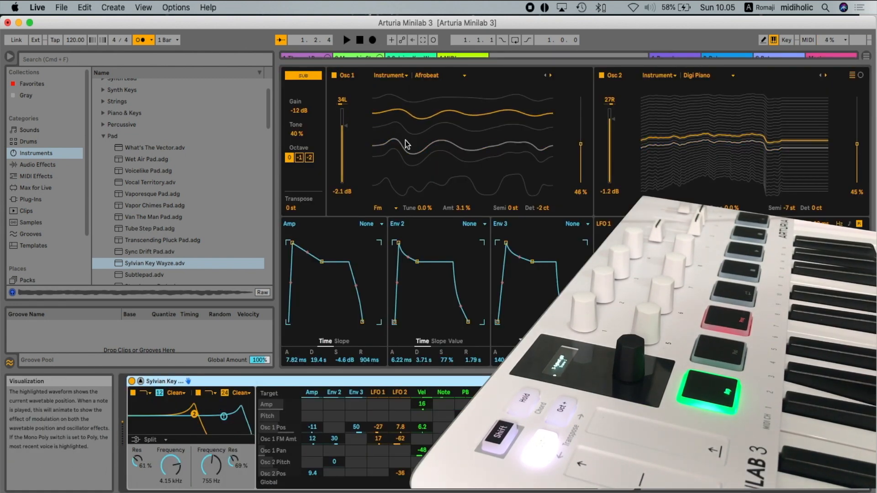
pyautogui.moveTo(580, 144); pyautogui.dragTo(580, 183)
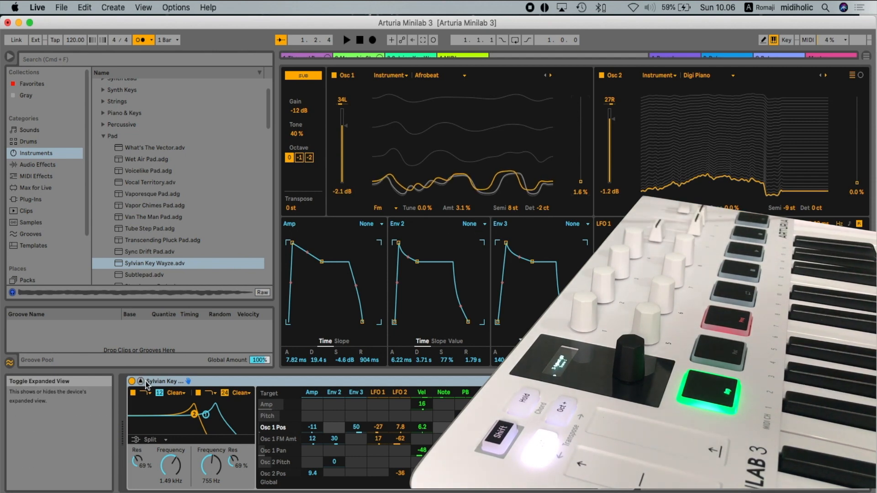
# - Delete the edited Wavetable device from the third track and reload the Sylvian Key Wayze preset there
pyautogui.press('Delete')
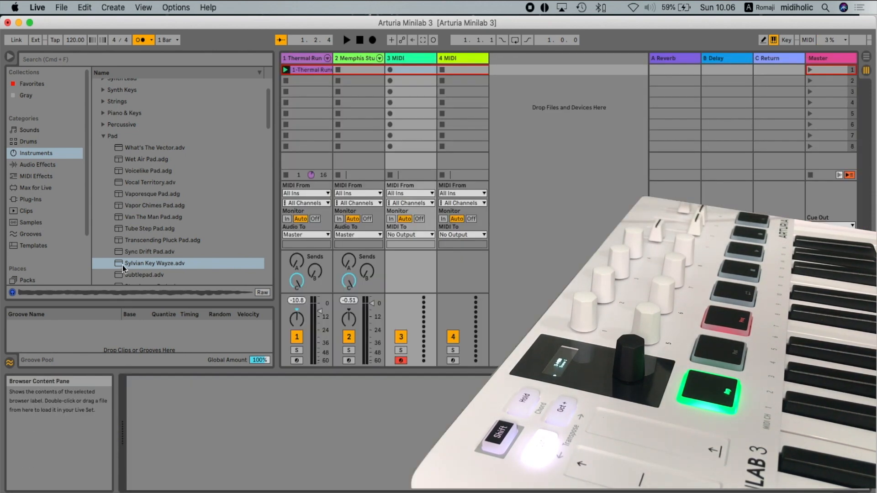
pyautogui.moveTo(123, 265); pyautogui.dragTo(205, 404)
pyautogui.moveTo(228, 458); pyautogui.dragTo(229, 456)
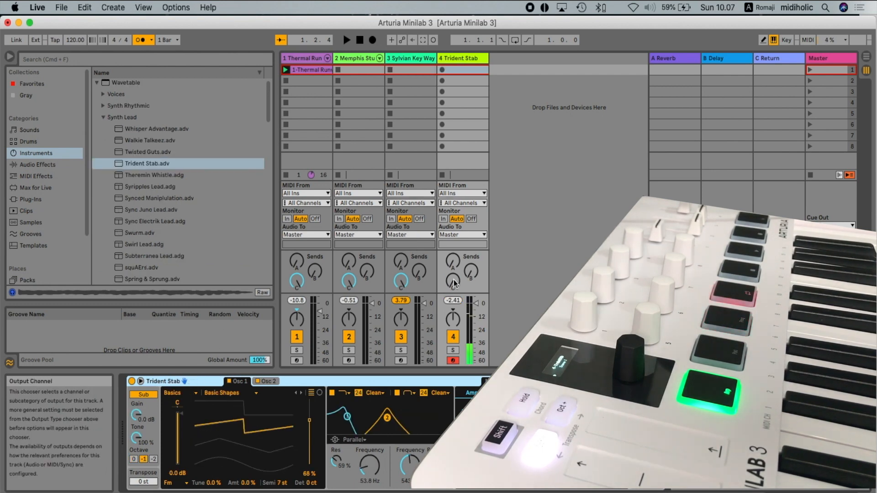
# - Raise send C on the Trident Stab track to its maximum and start playback
pyautogui.moveTo(453, 280); pyautogui.dragTo(453, 219)
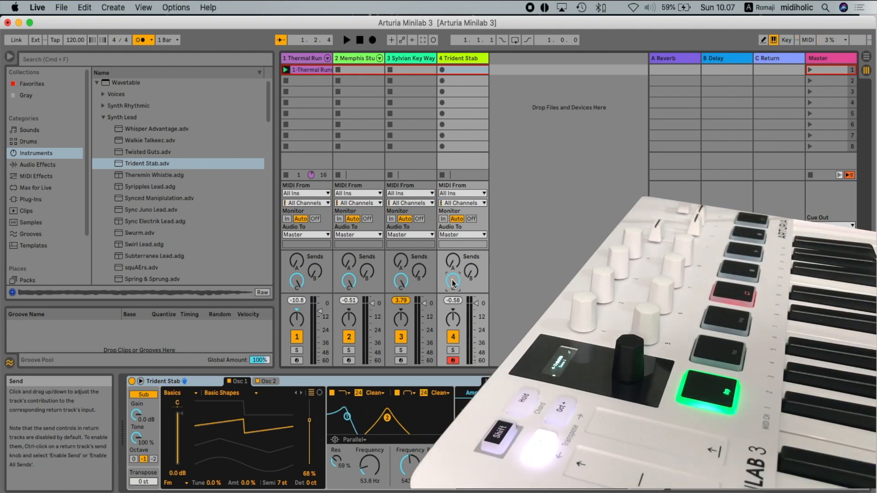
pyautogui.click(346, 40)
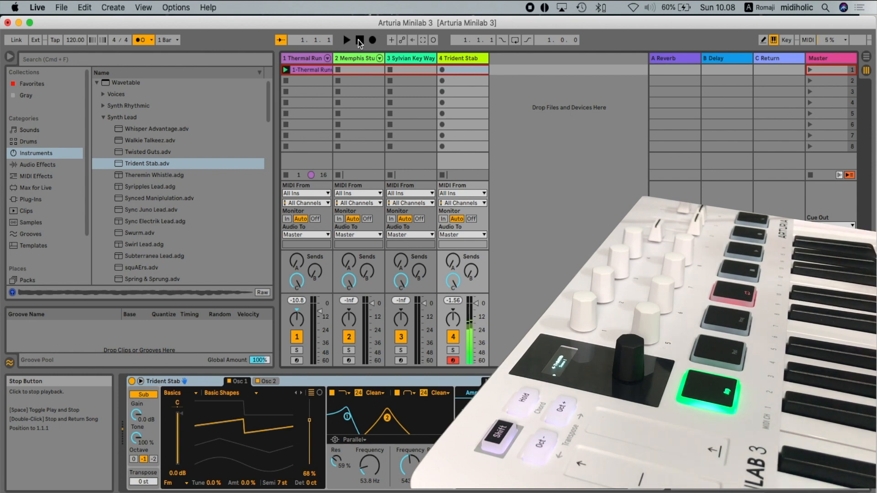
# - Disarm the Trident Stab track and remove the recorded clip from the first track's first slot
pyautogui.click(453, 359)
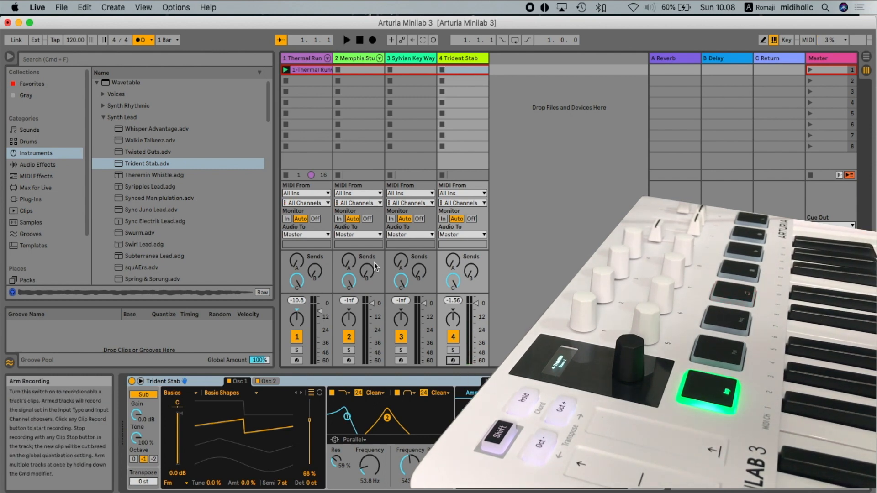
pyautogui.rightClick(298, 70)
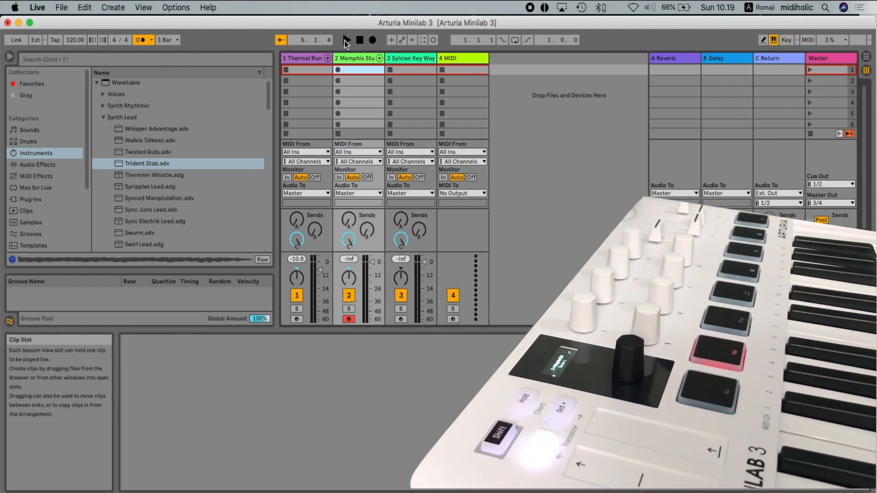
# - Insert an empty MIDI clip in the Memphis Studio Kit track's first slot and set its loop length to 8 beats
pyautogui.rightClick(347, 69)
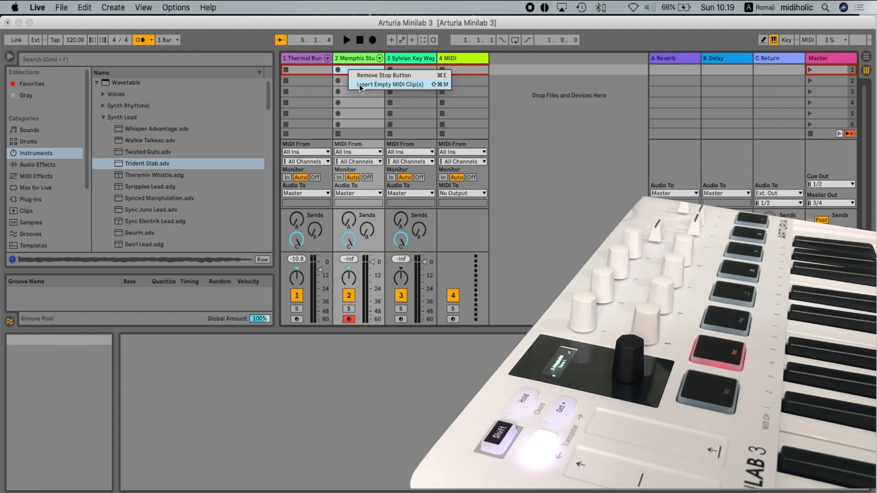
pyautogui.click(359, 84)
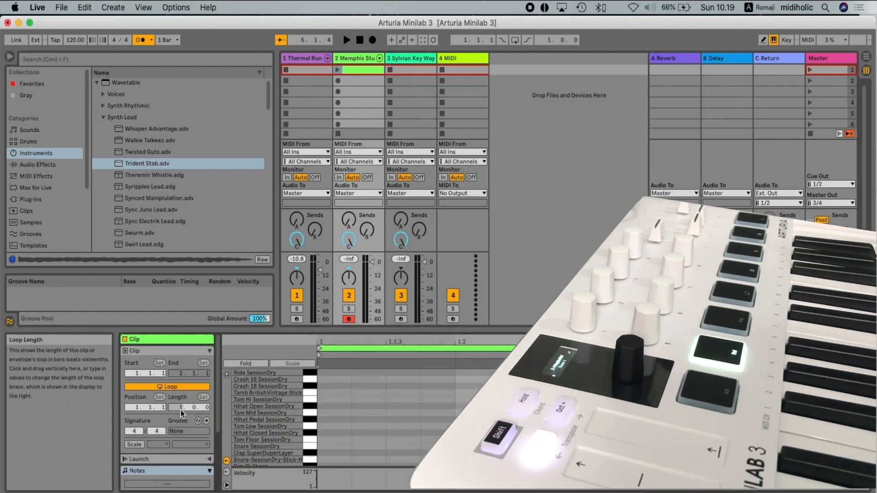
pyautogui.press('Return')
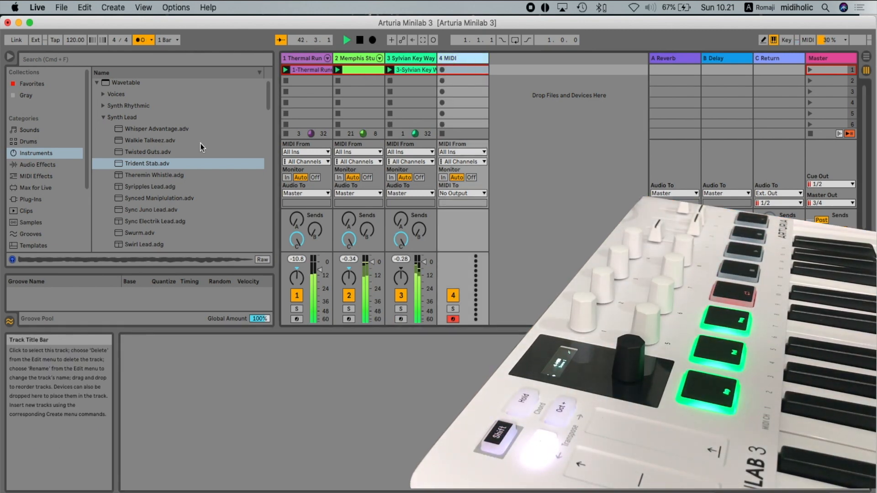
# - Load the Whisper Advantage preset from the Wavetable Synth Lead category onto the fourth MIDI track
pyautogui.click(180, 129)
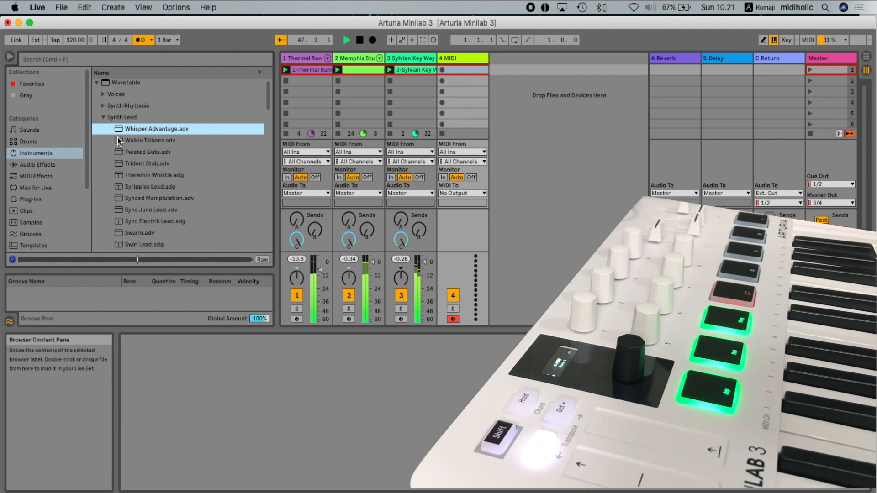
pyautogui.moveTo(315, 341); pyautogui.dragTo(357, 376)
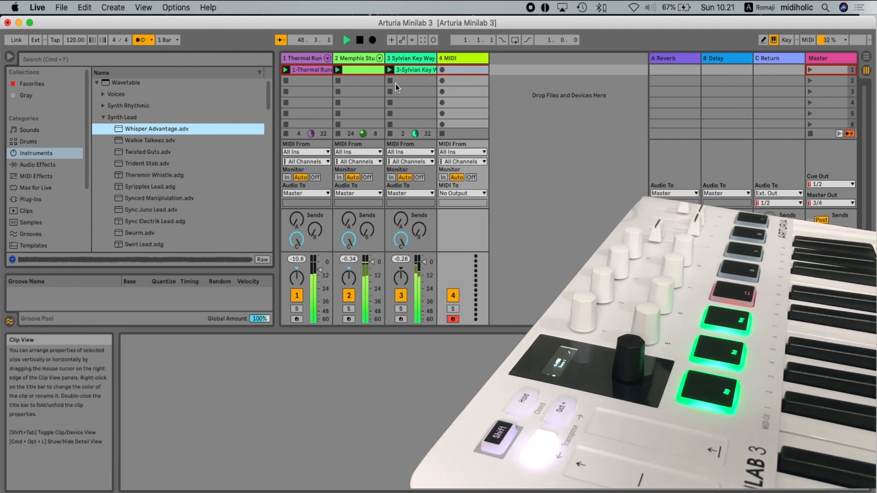
pyautogui.click(456, 58)
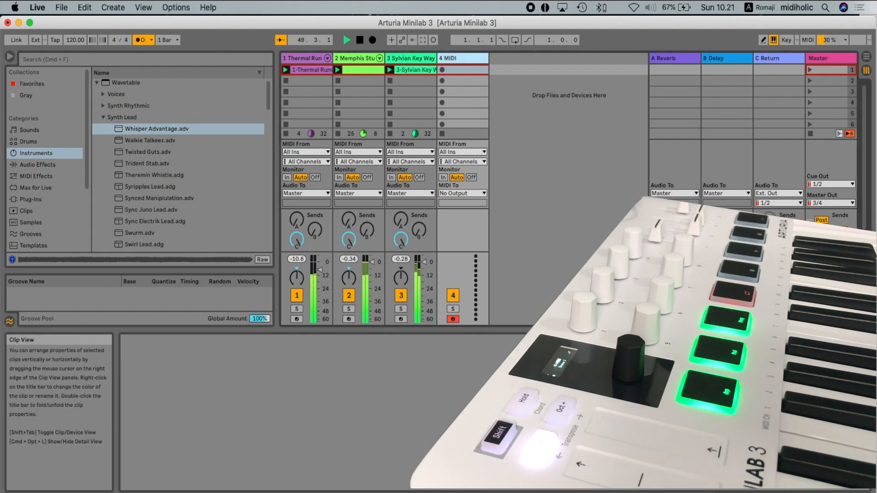
pyautogui.click(826, 491)
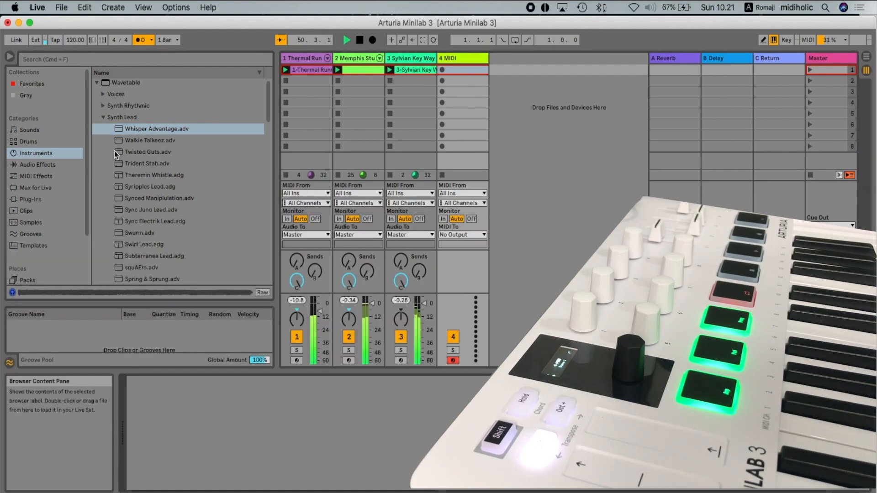
pyautogui.moveTo(122, 133); pyautogui.dragTo(350, 412)
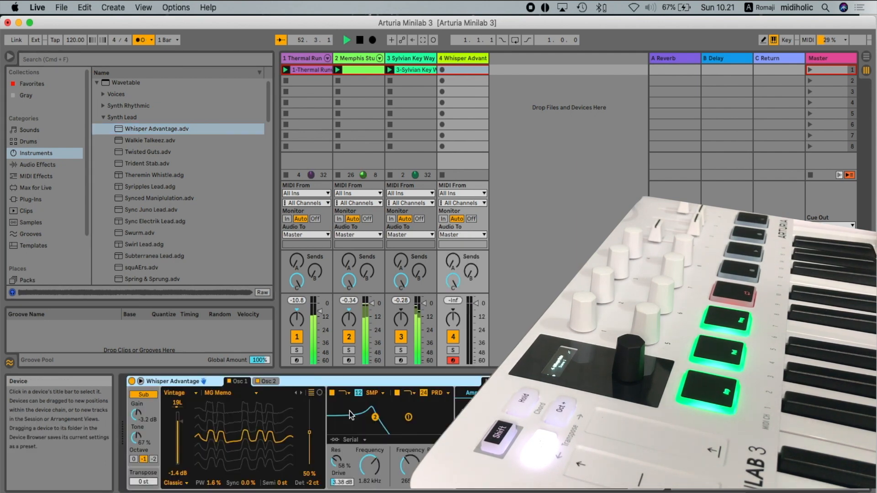